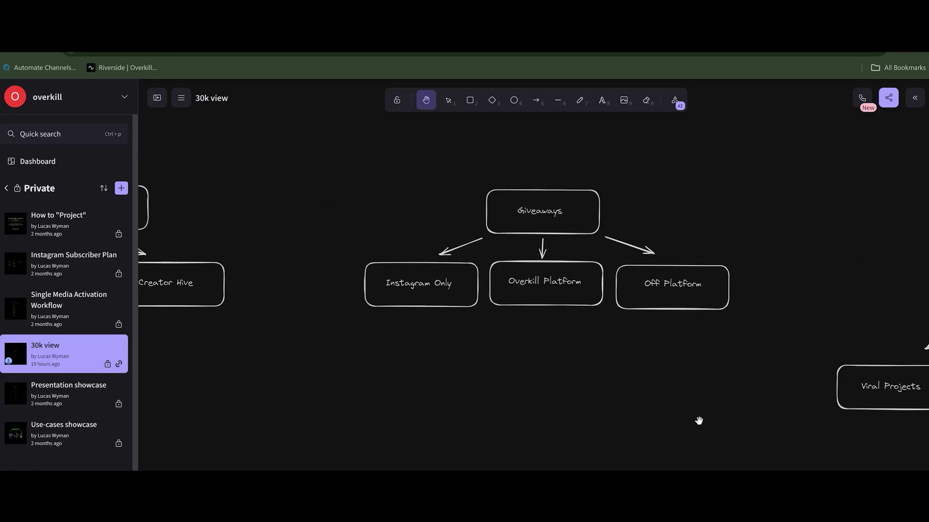
# Step: Pan the 30k view board across Business Clients and Video Creation toward Internal Production
pyautogui.moveTo(699, 421); pyautogui.dragTo(472, 428)
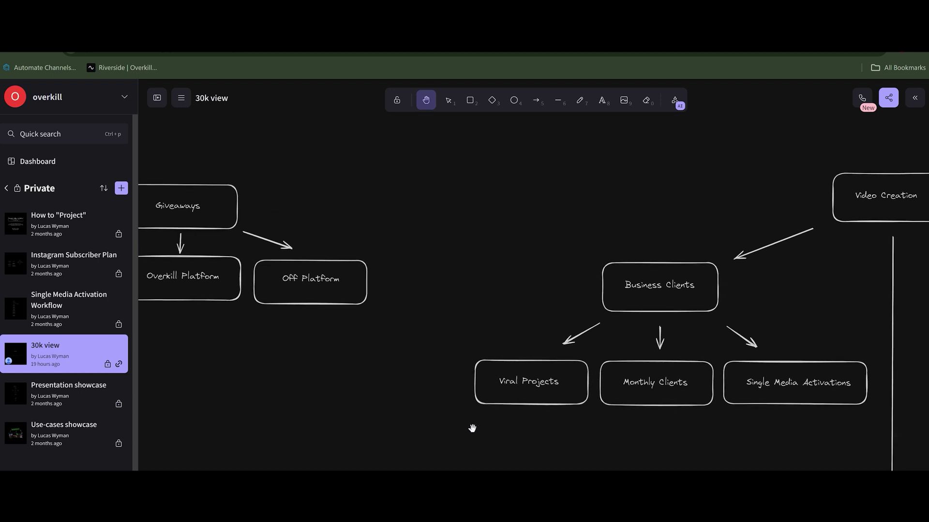
pyautogui.moveTo(549, 429); pyautogui.dragTo(355, 425)
pyautogui.moveTo(473, 458); pyautogui.dragTo(394, 437)
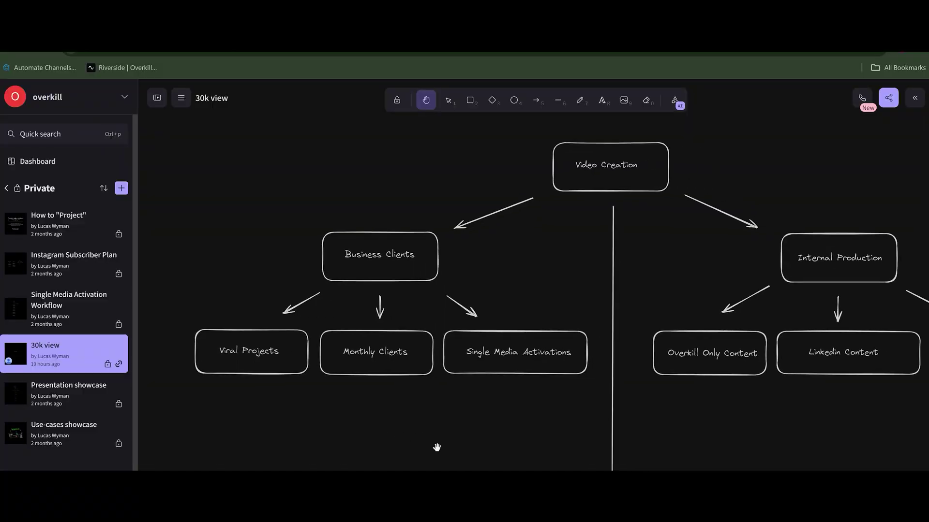
pyautogui.hscroll(-10, 437, 448)
pyautogui.hscroll(-19, 406, 411)
pyautogui.hscroll(-6, 629, 452)
pyautogui.hscroll(-15, 305, 387)
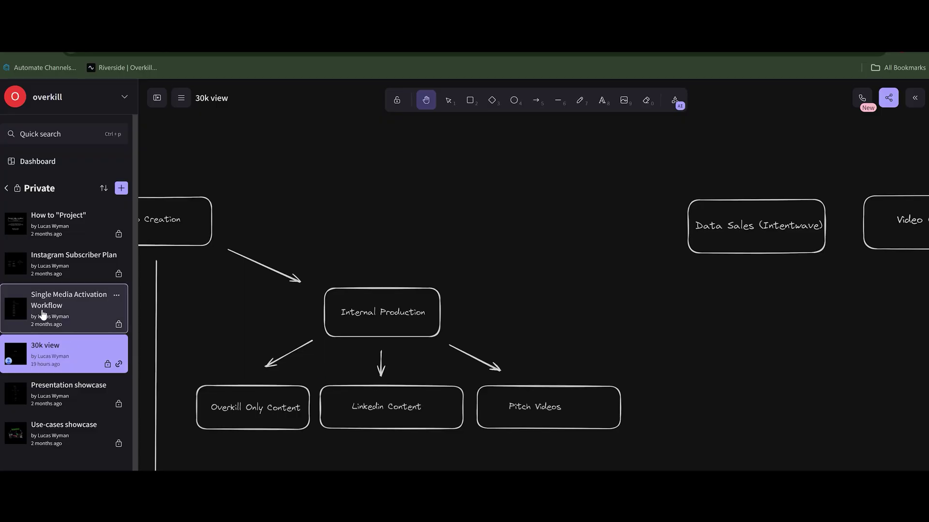
# Step: Open the Single Media Activation Workflow board, zoom in and scroll to its final publishing and payment-alert steps
pyautogui.click(42, 317)
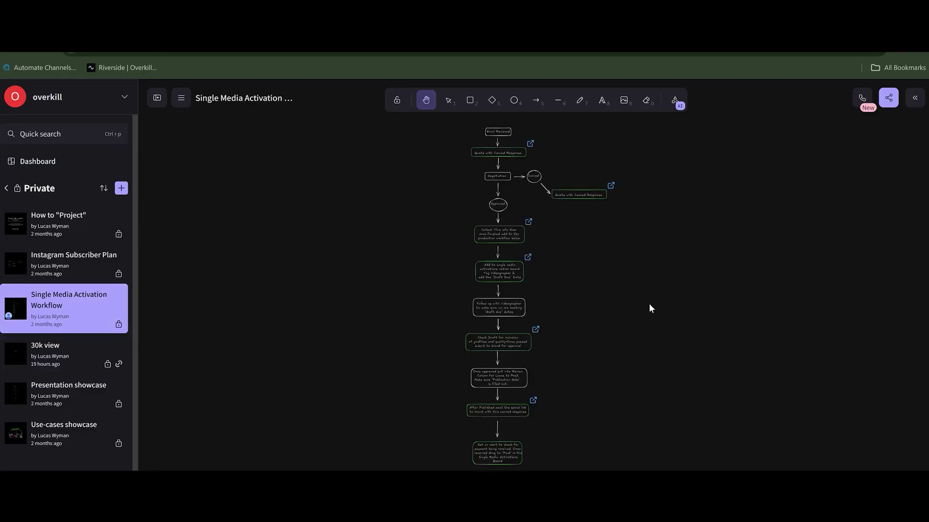
pyautogui.hotkey('ctrl', '=')
pyautogui.hotkey('ctrl', '=')
pyautogui.hotkey('ctrl', '=')
pyautogui.hotkey('ctrl', '=')
pyautogui.hotkey('ctrl', '=')
pyautogui.hotkey('ctrl', '=')
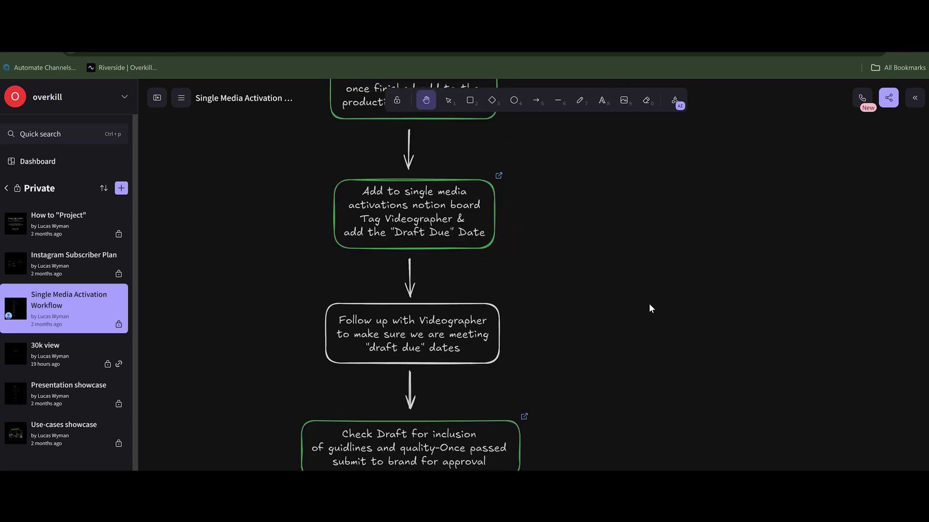
pyautogui.scroll(15, 648, 305)
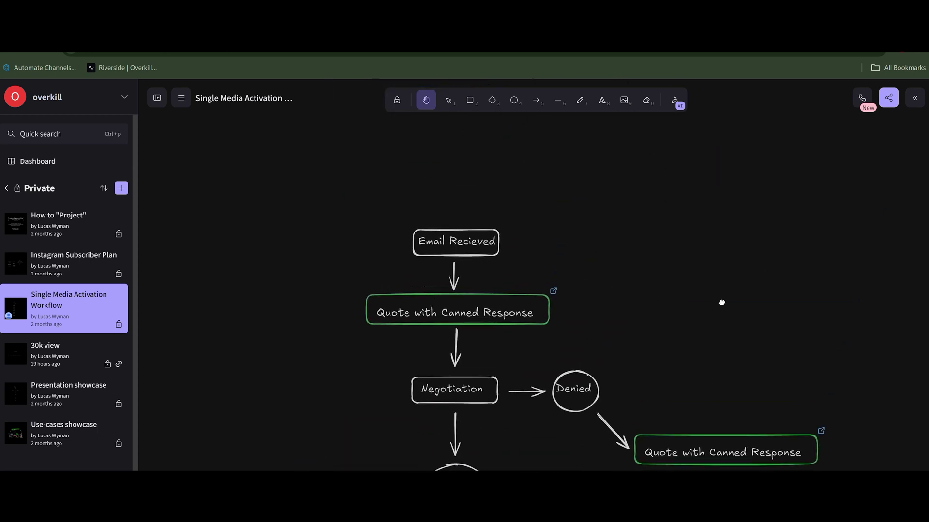
pyautogui.scroll(-2, 701, 319)
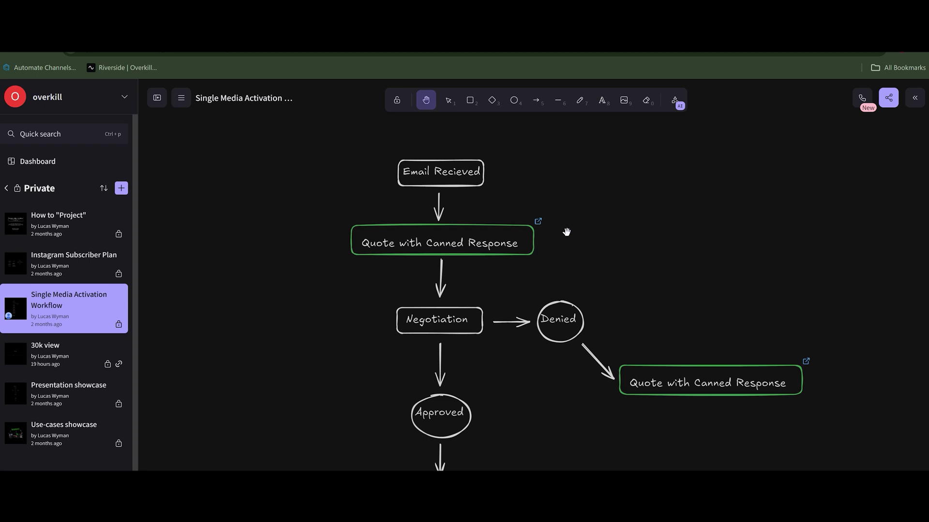
pyautogui.scroll(-15, 702, 426)
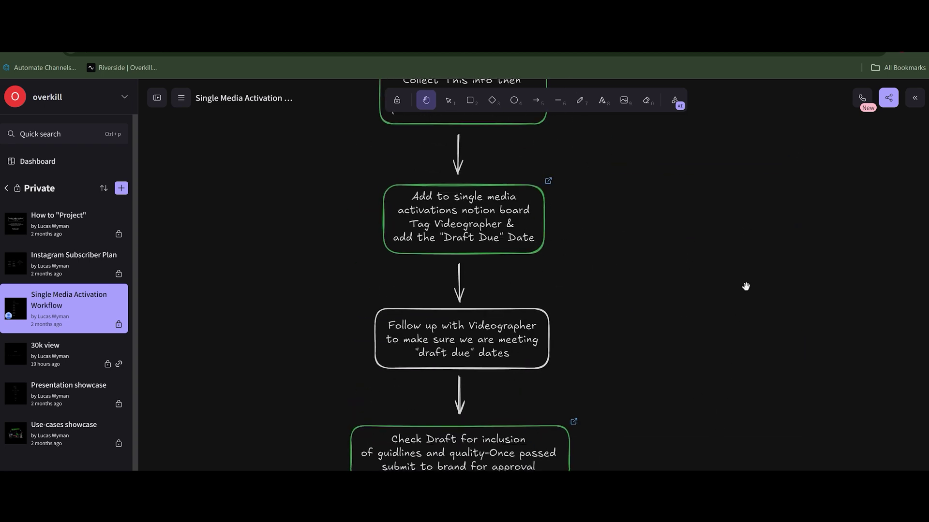
pyautogui.scroll(-3, 727, 241)
pyautogui.scroll(5, 729, 421)
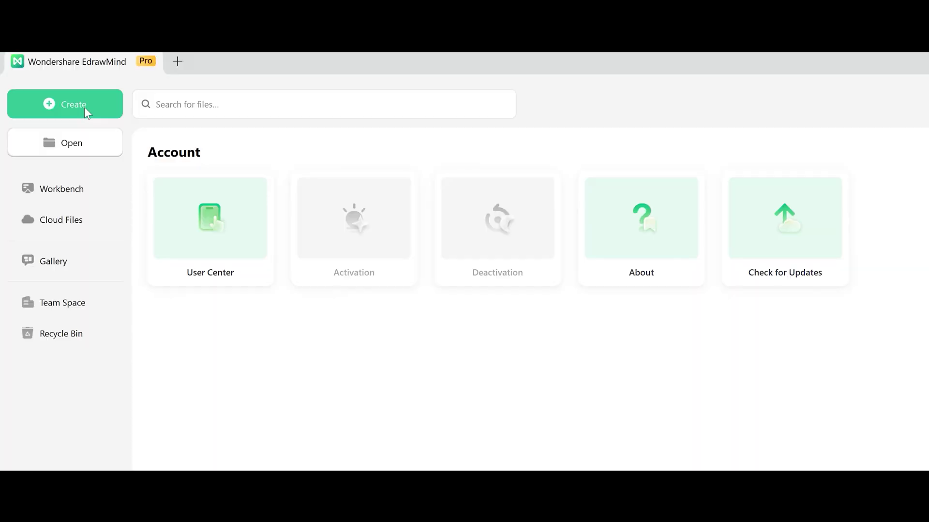
# Step: Create a blank mind map with a Main Idea and three Main Topics, and launch AI Mind Map Gen
pyautogui.click(73, 112)
pyautogui.click(202, 174)
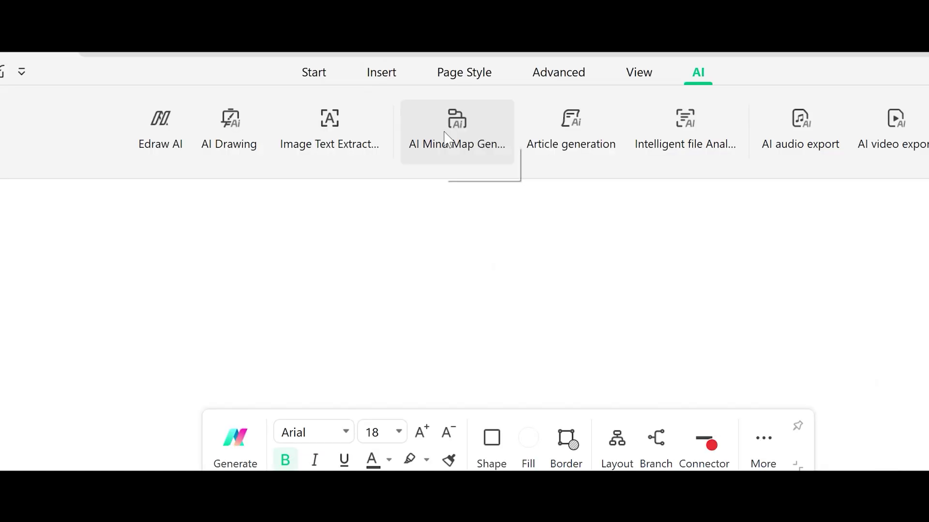
pyautogui.click(446, 140)
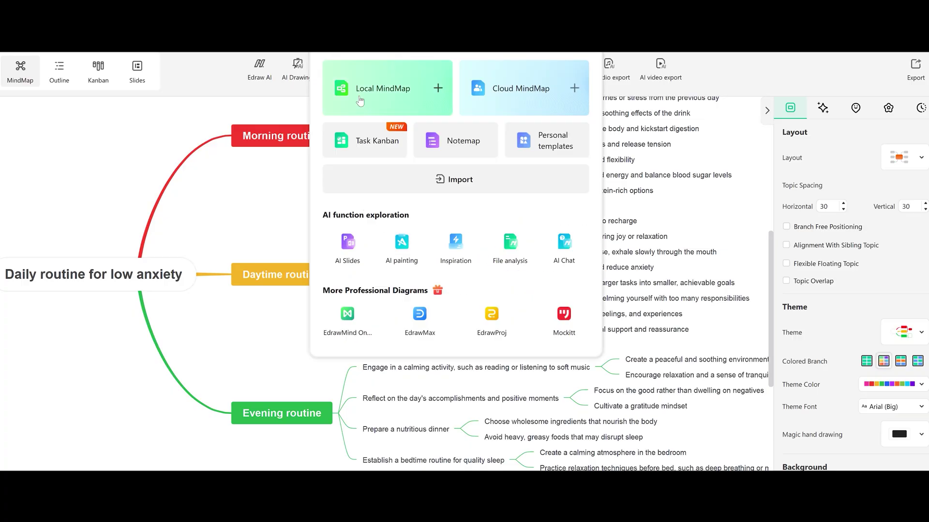
# Step: Start a new local mind map and bring up Edraw AI one-click mind map creation
pyautogui.click(359, 101)
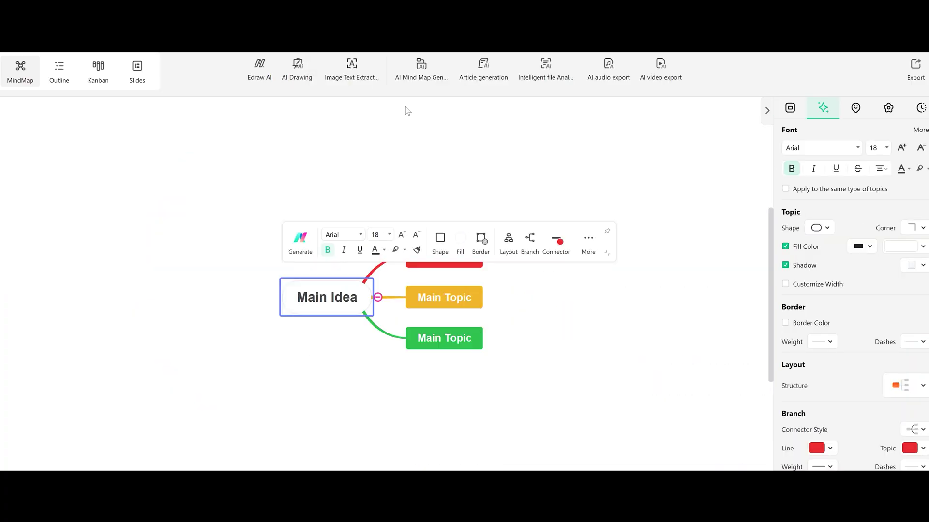
pyautogui.click(404, 75)
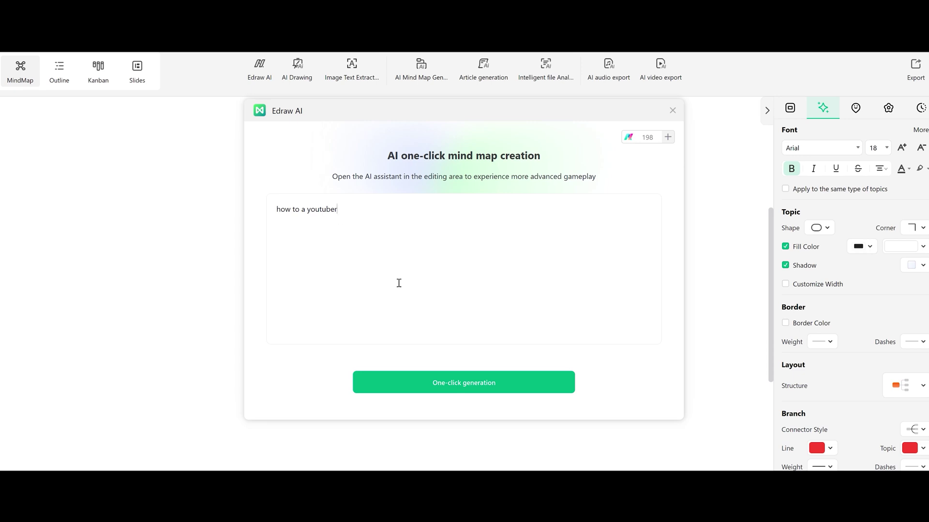
# Step: Generate the 'how to a youtuber' mind map with AI, then right-click the SEO strategies topic
pyautogui.click(455, 393)
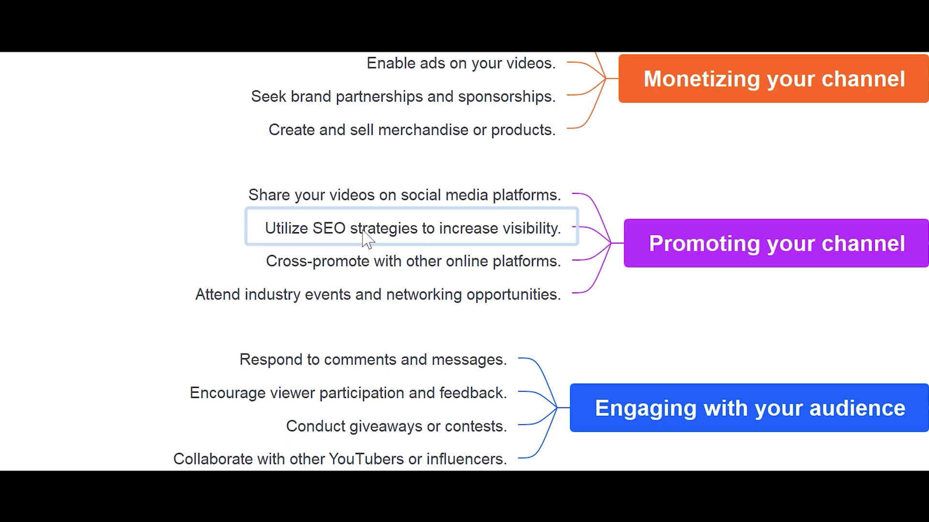
pyautogui.rightClick(367, 237)
pyautogui.click(332, 234)
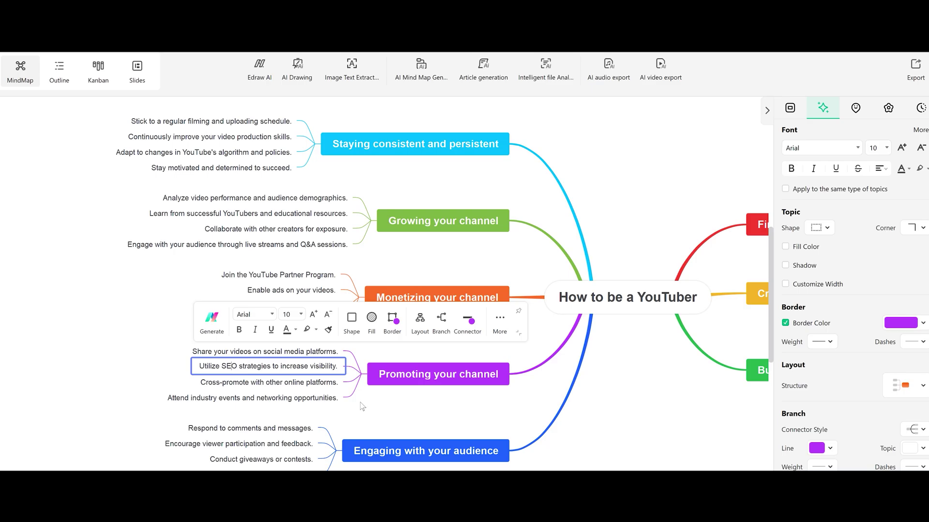
pyautogui.press('Escape')
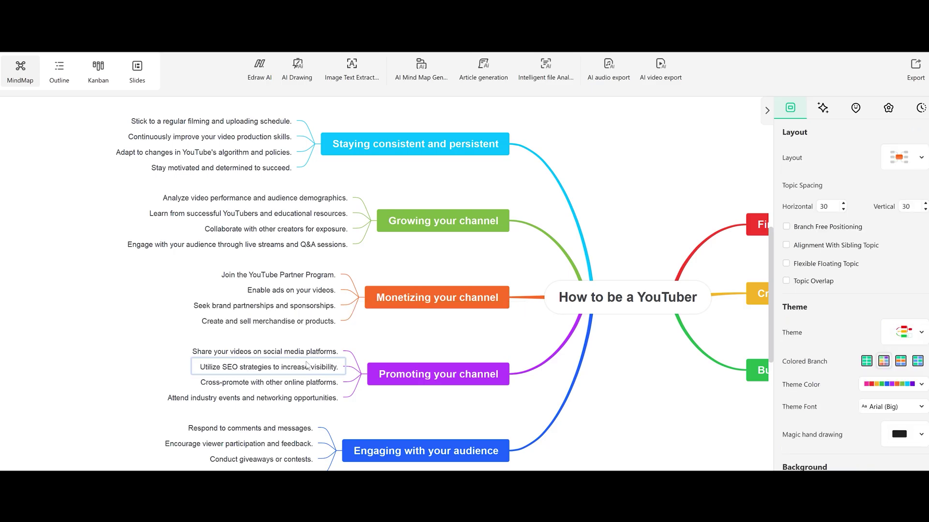
pyautogui.click(306, 370)
# Step: Have Edraw AI generate subtopics for 'Utilize SEO strategies to increase visibility.'
pyautogui.click(203, 320)
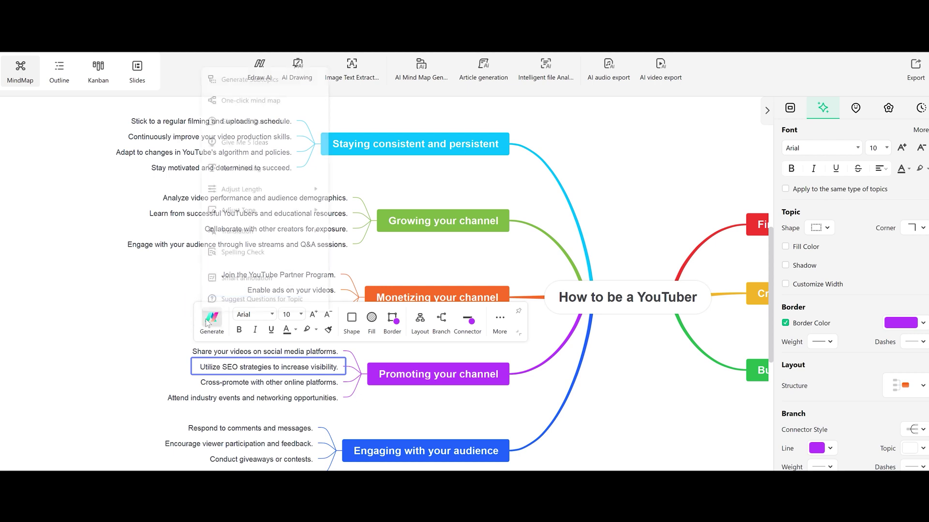
pyautogui.click(233, 80)
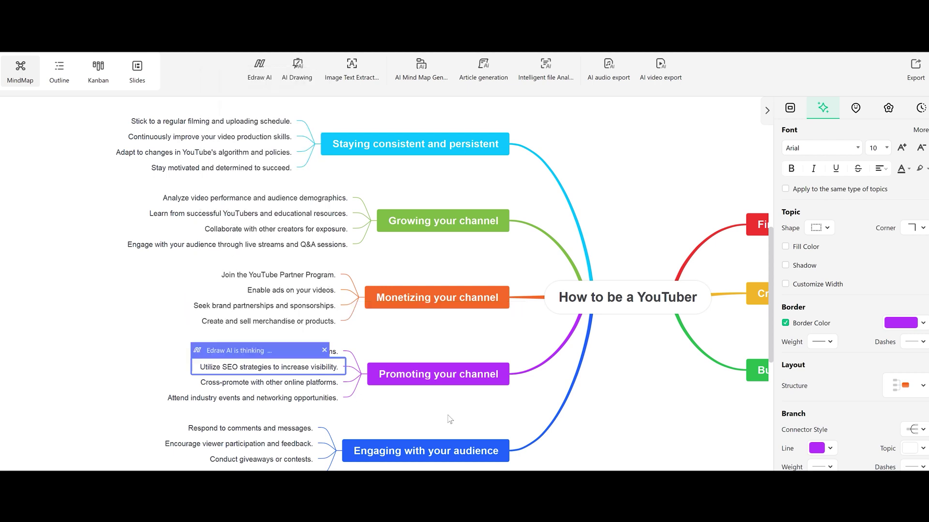